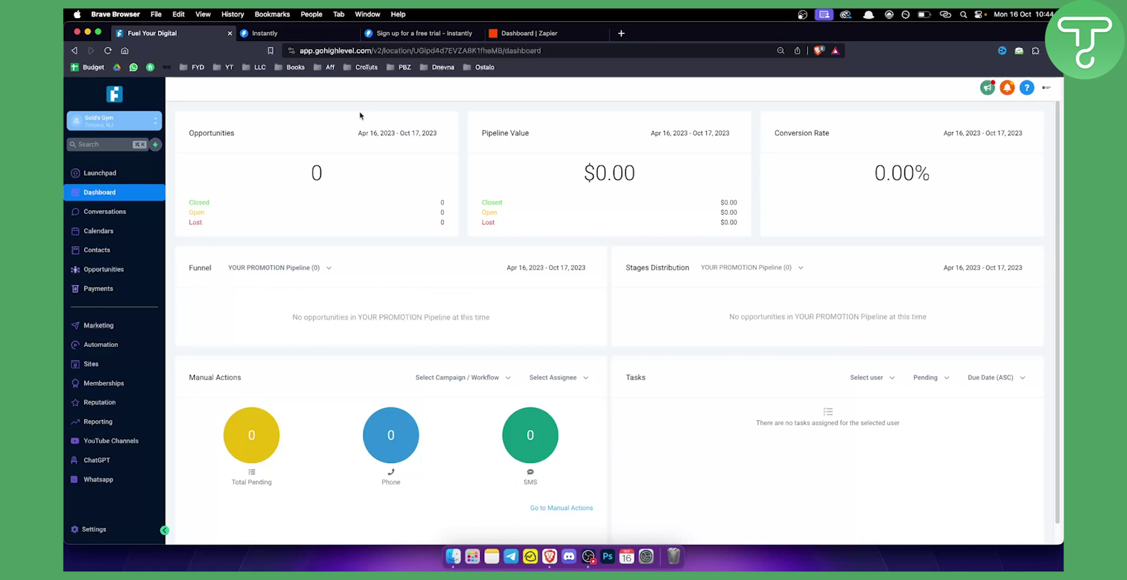
# Step: Try copying Instantly's Zapier API key from the account menu and dismiss the Hyper Growth upgrade prompt
pyautogui.click(327, 40)
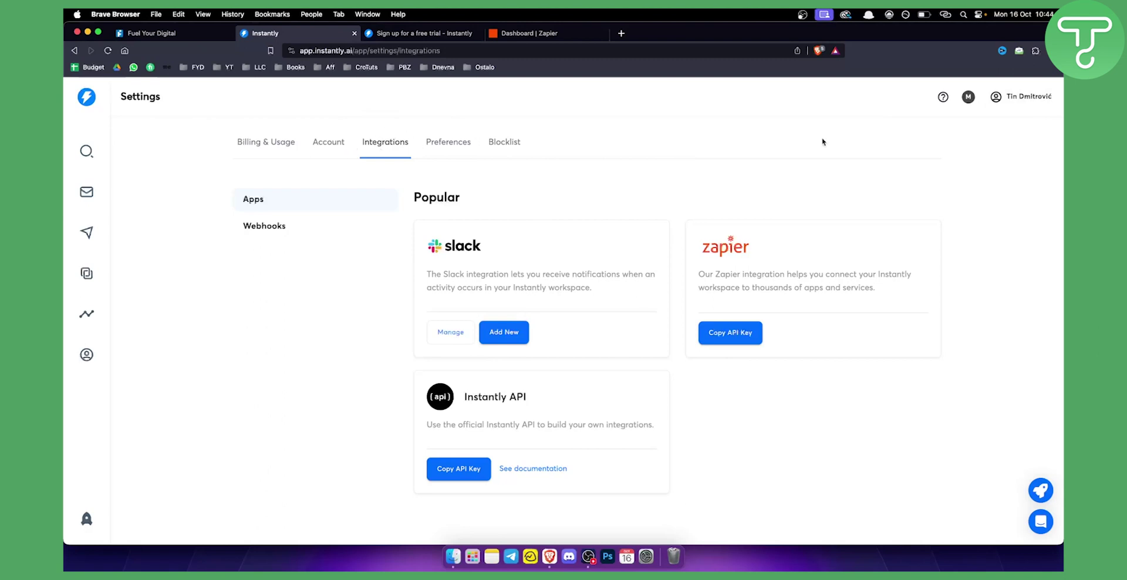
pyautogui.click(1026, 96)
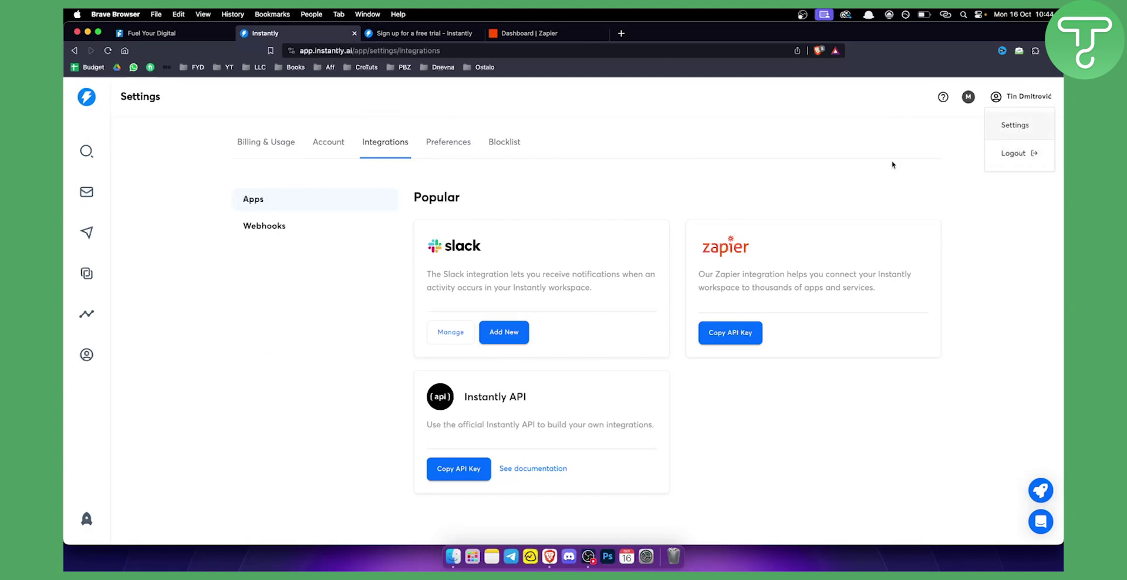
pyautogui.click(738, 336)
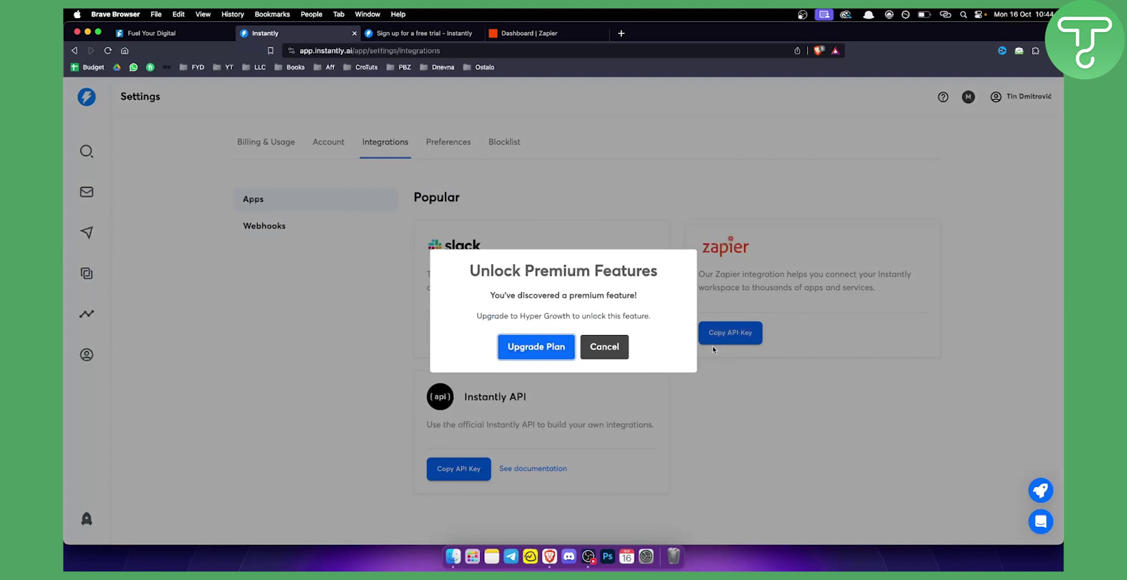
pyautogui.click(603, 350)
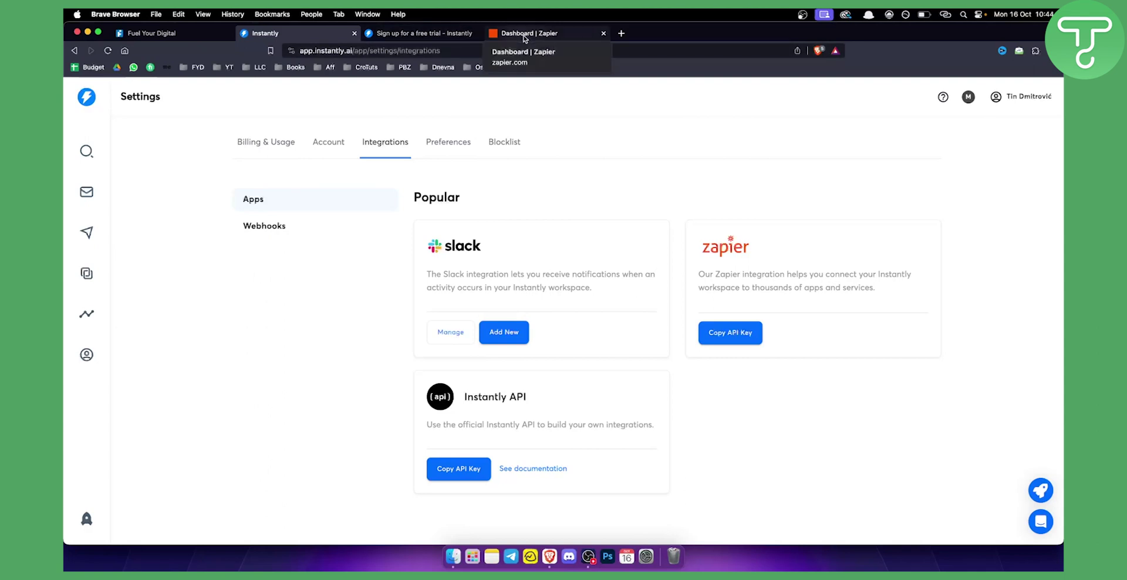
# Step: Move between the GoHighLevel dashboard and Zapier's Create a Zap page, ending on Zapier
pyautogui.press('super+1')
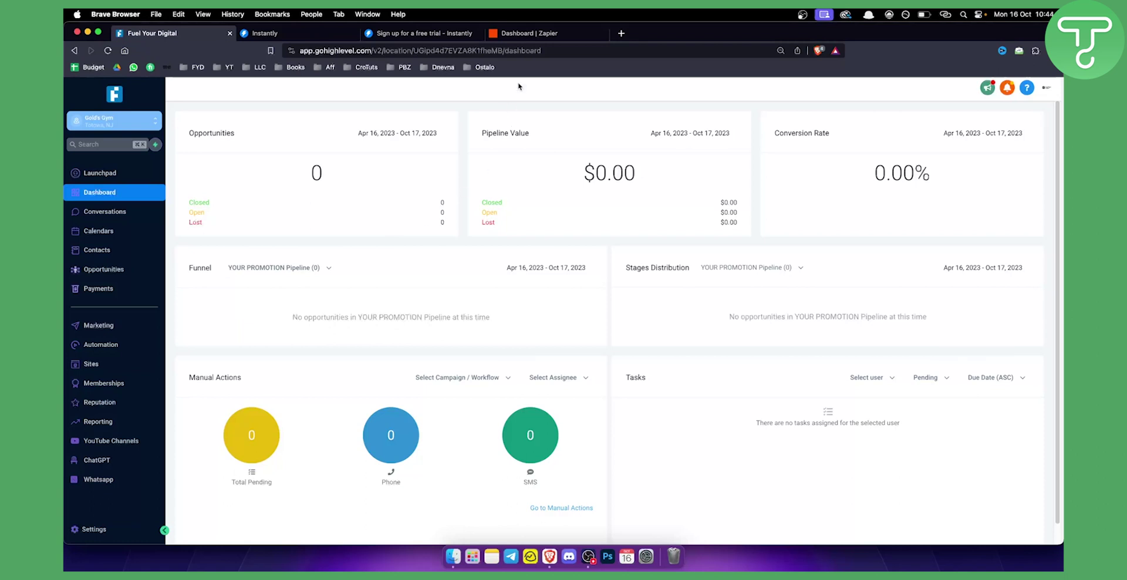
pyautogui.click(533, 34)
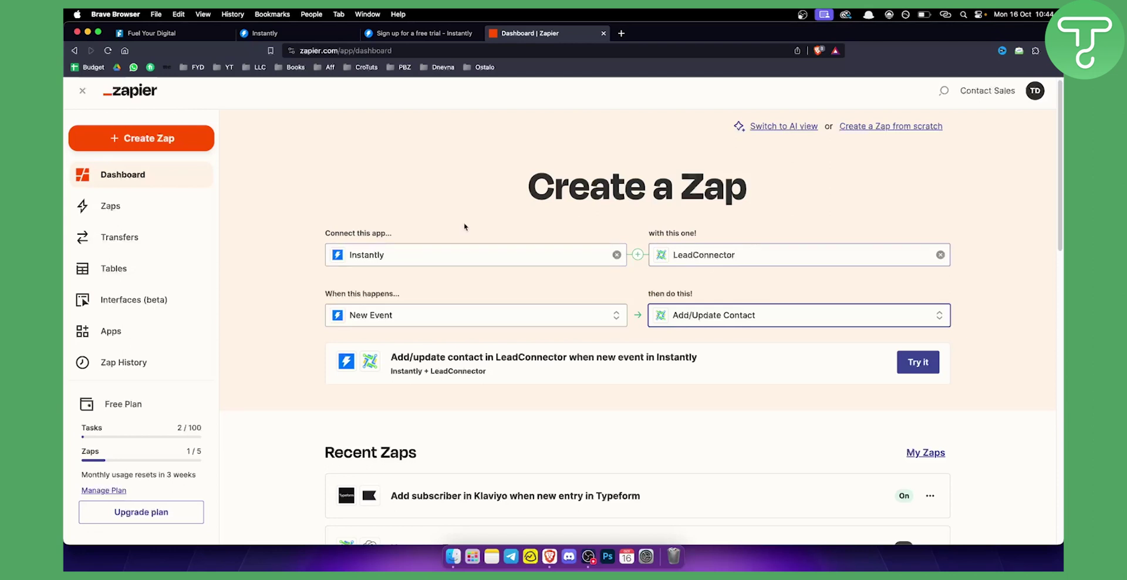
pyautogui.click(188, 37)
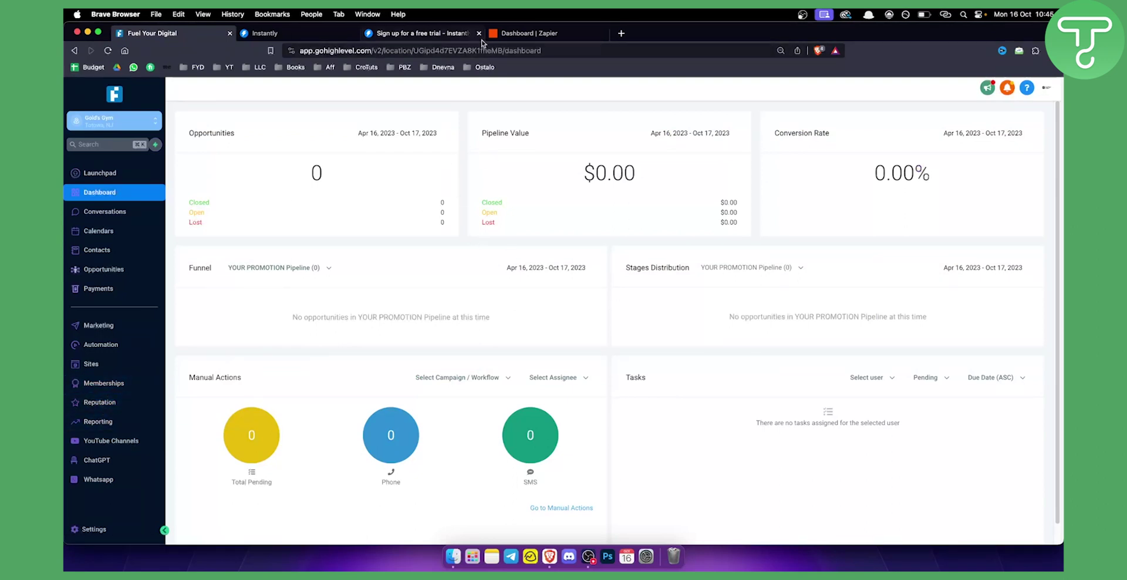
pyautogui.click(549, 36)
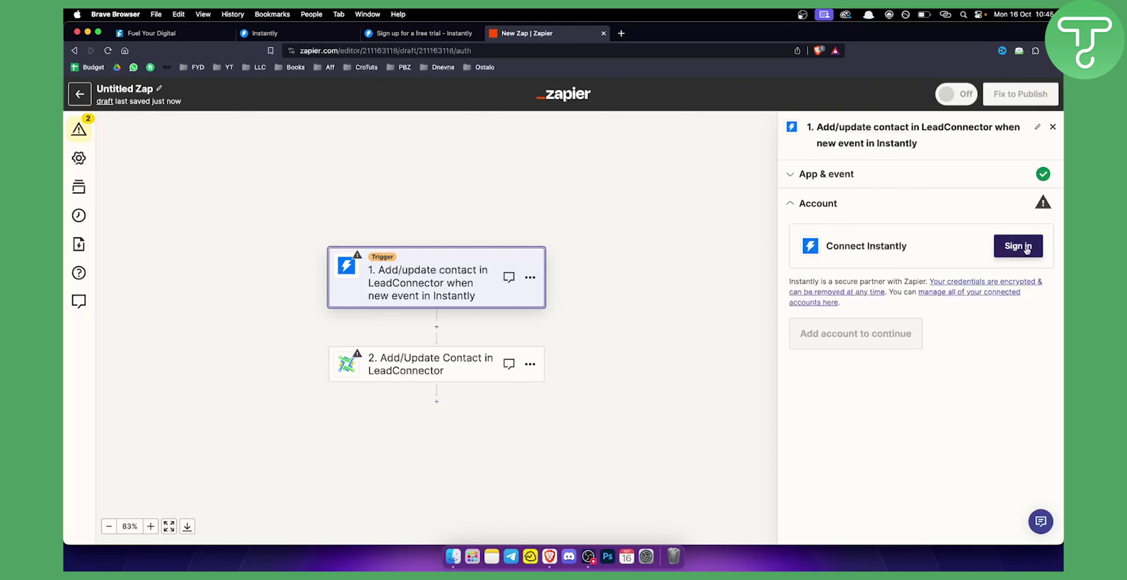
pyautogui.click(1026, 250)
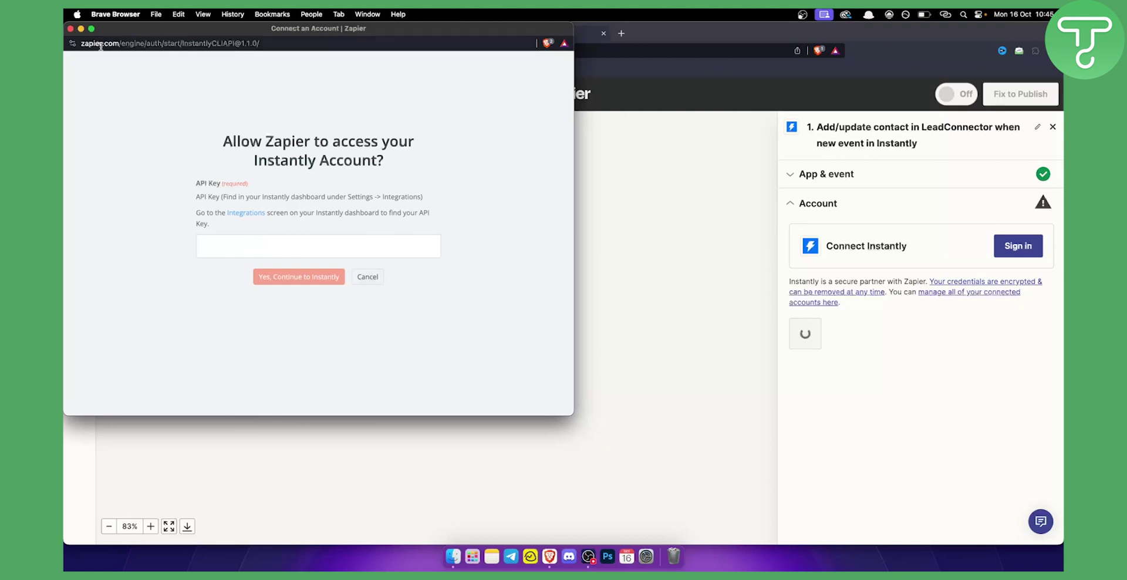
pyautogui.click(70, 28)
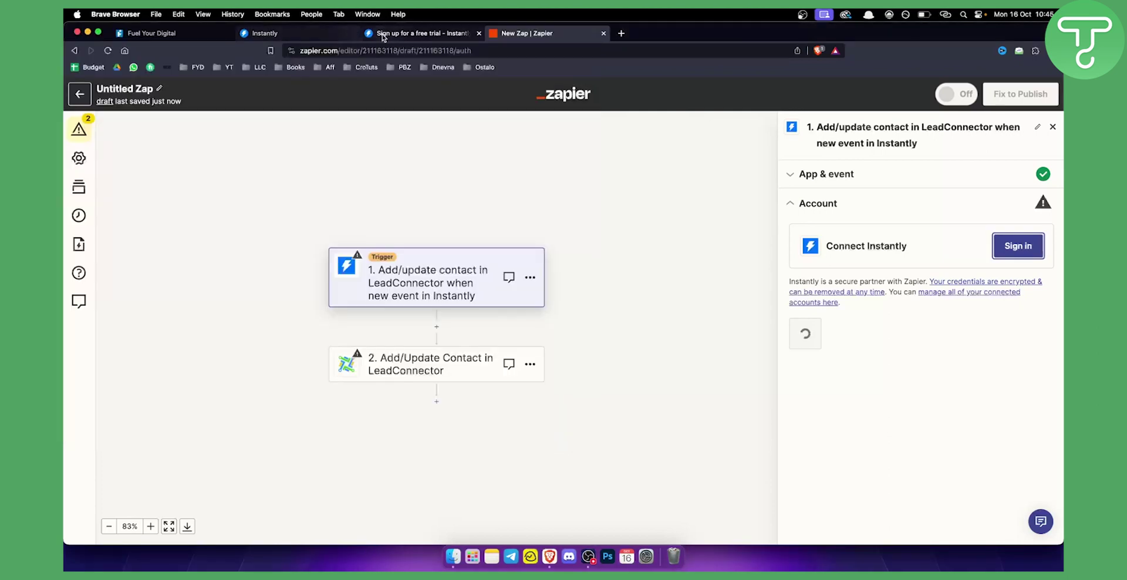
pyautogui.click(320, 36)
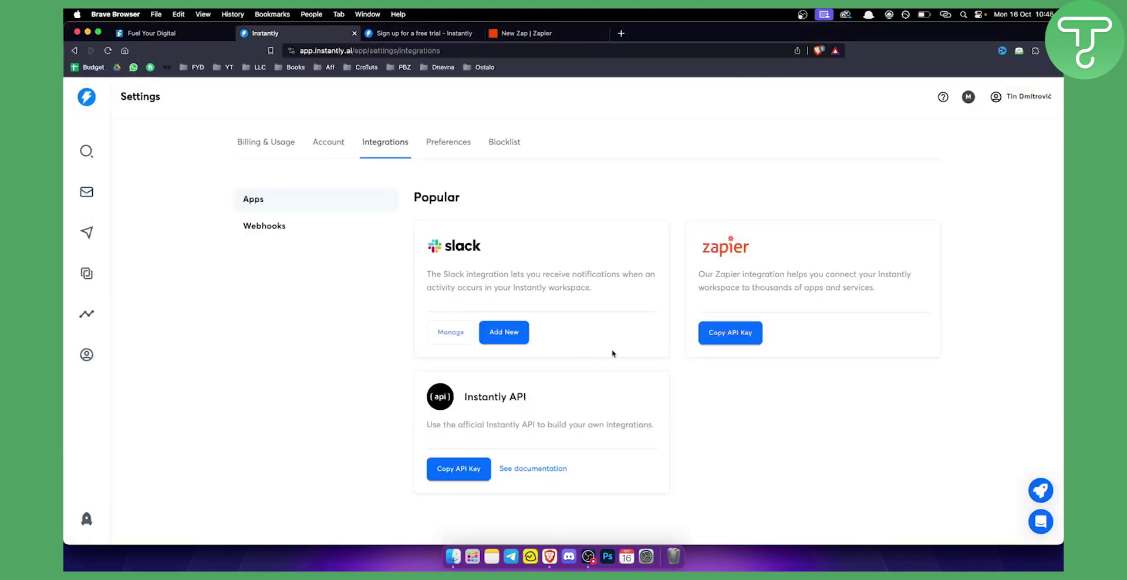
pyautogui.click(526, 36)
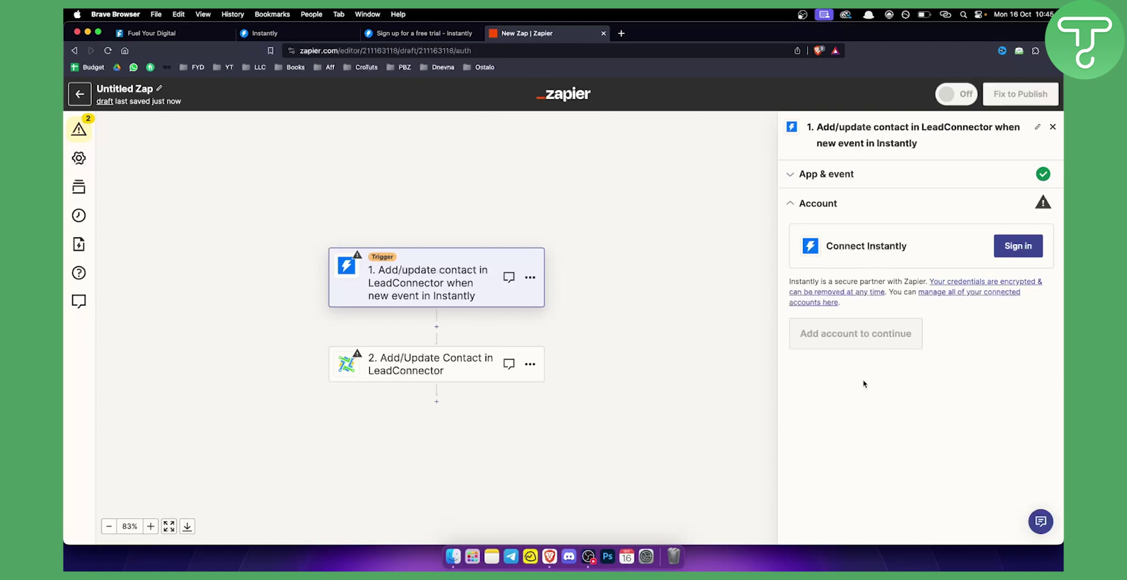
# Step: Begin connecting a LeadConnector account on the Zap's action step via the API key settings link
pyautogui.click(411, 370)
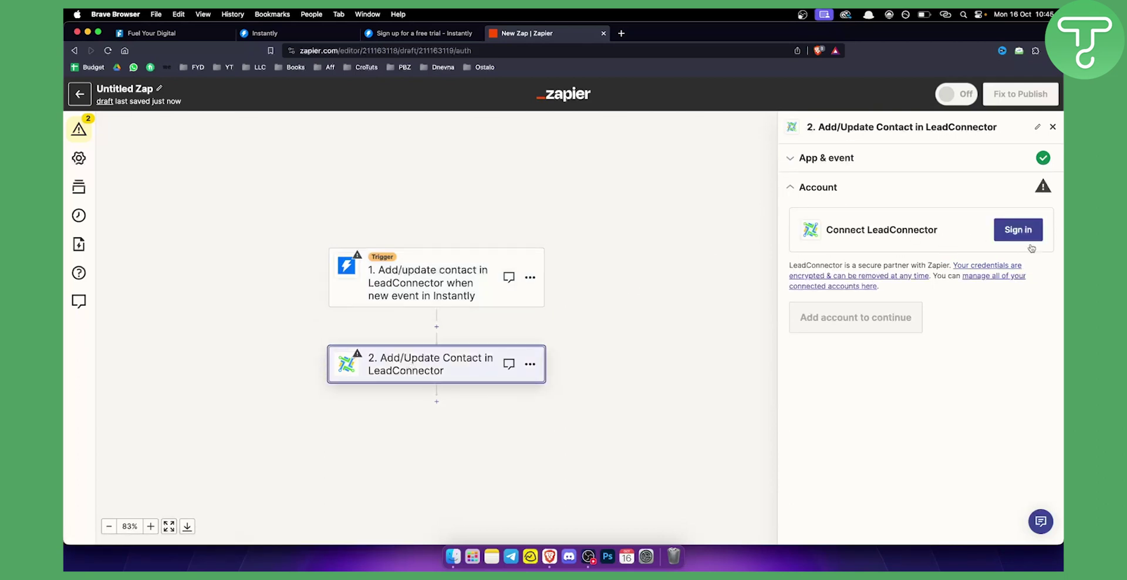
pyautogui.click(1032, 229)
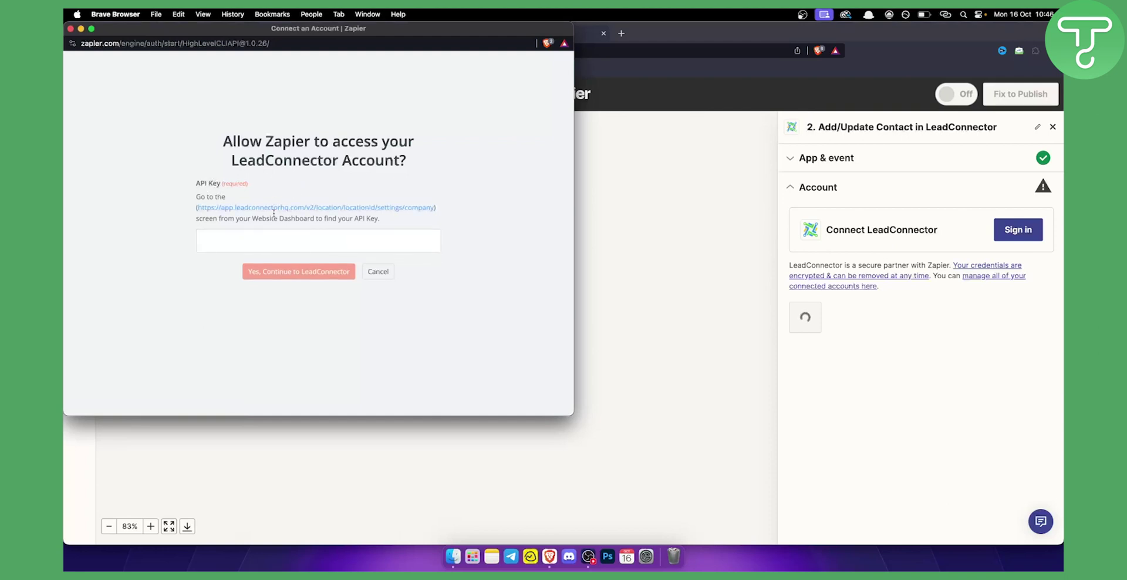
pyautogui.click(238, 212)
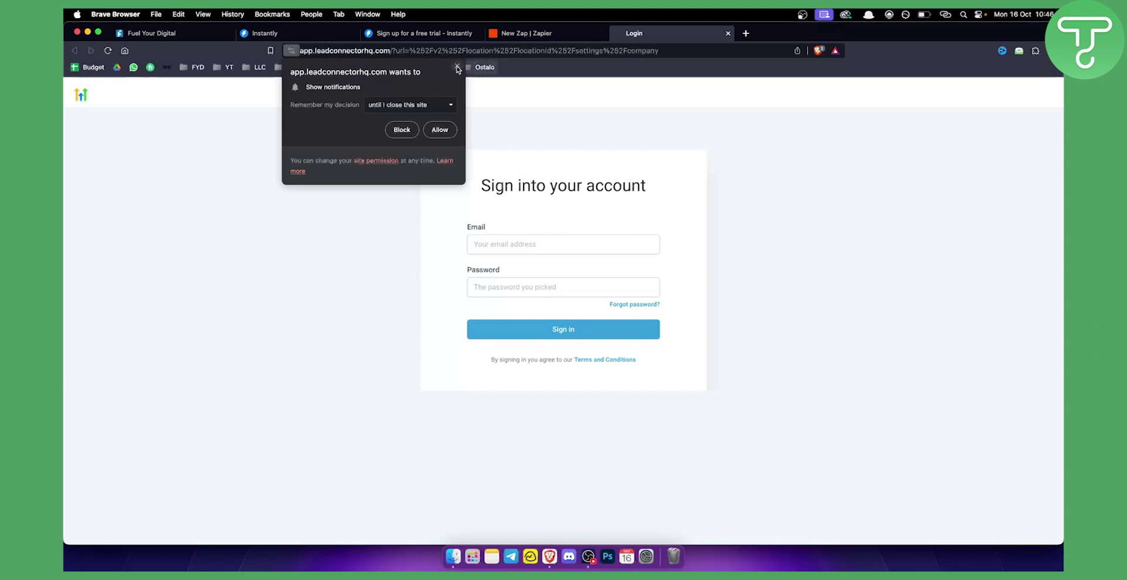
# Step: Dismiss the LeadConnector login page's notification request and email suggestions, leaving the login unfinished
pyautogui.click(482, 93)
pyautogui.click(570, 238)
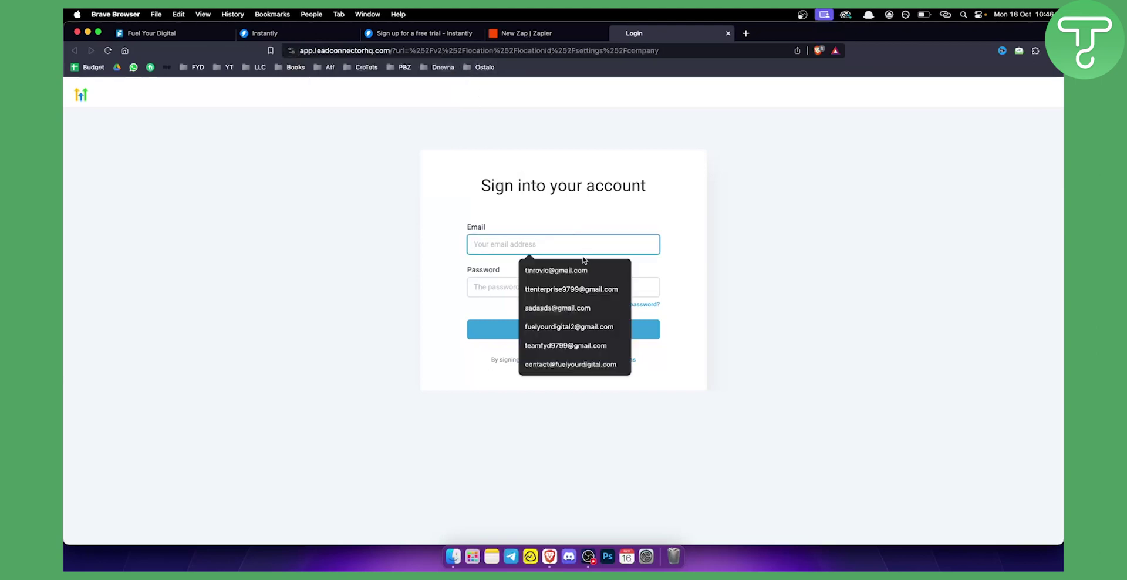
pyautogui.click(445, 306)
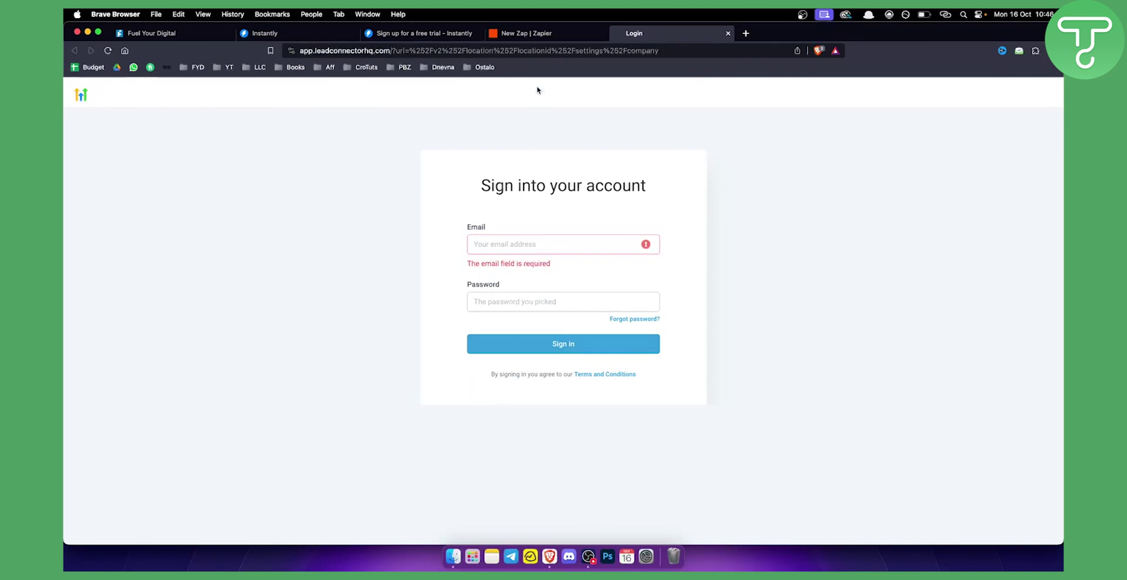
pyautogui.click(529, 33)
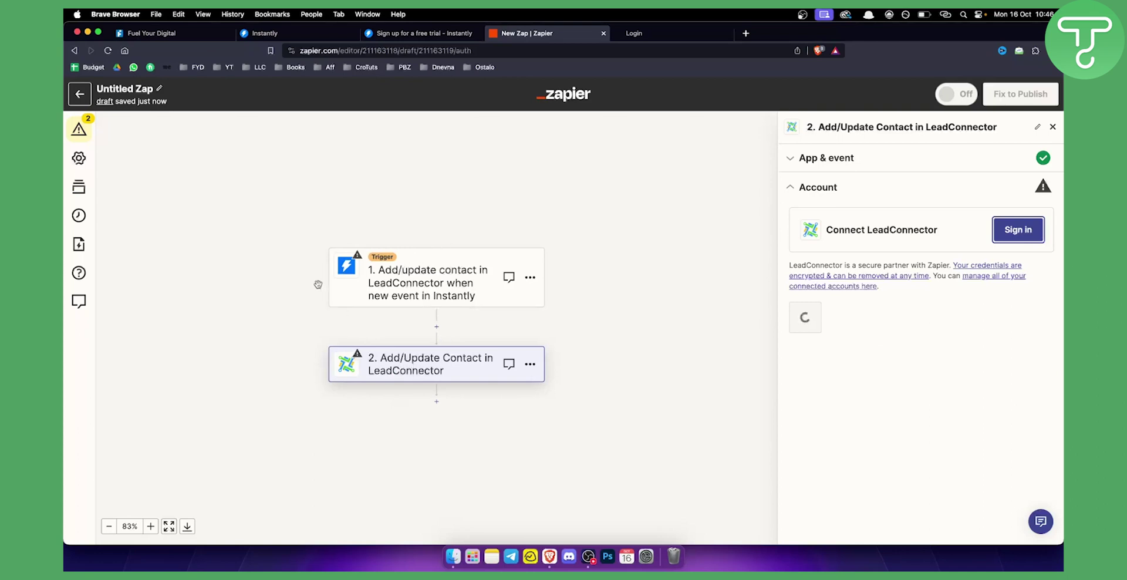
# Step: In GoHighLevel's Automation > Workflows, create a new workflow from scratch
pyautogui.click(167, 34)
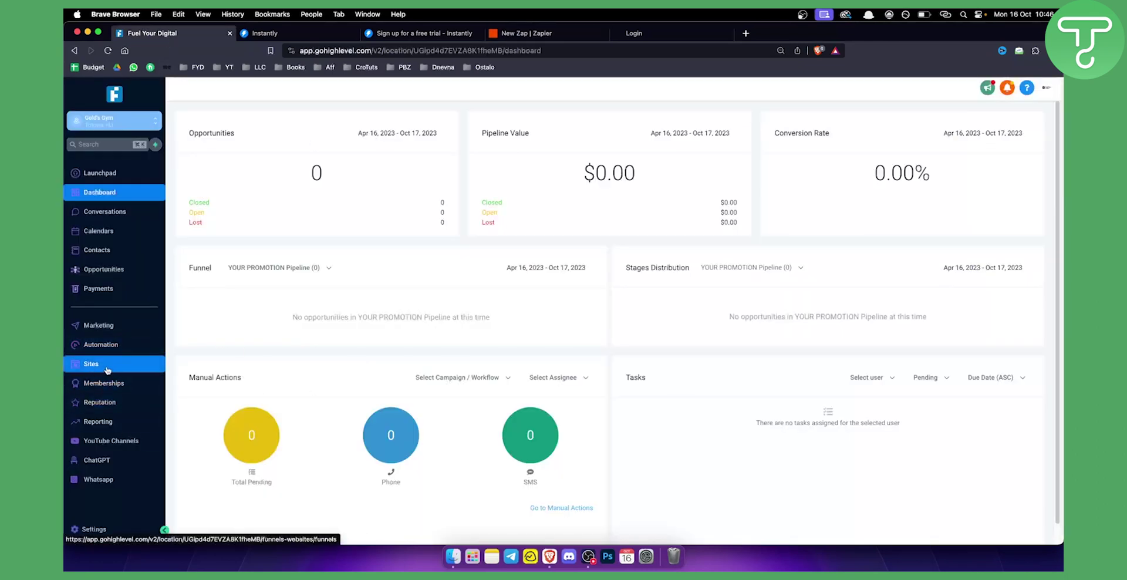
pyautogui.click(107, 369)
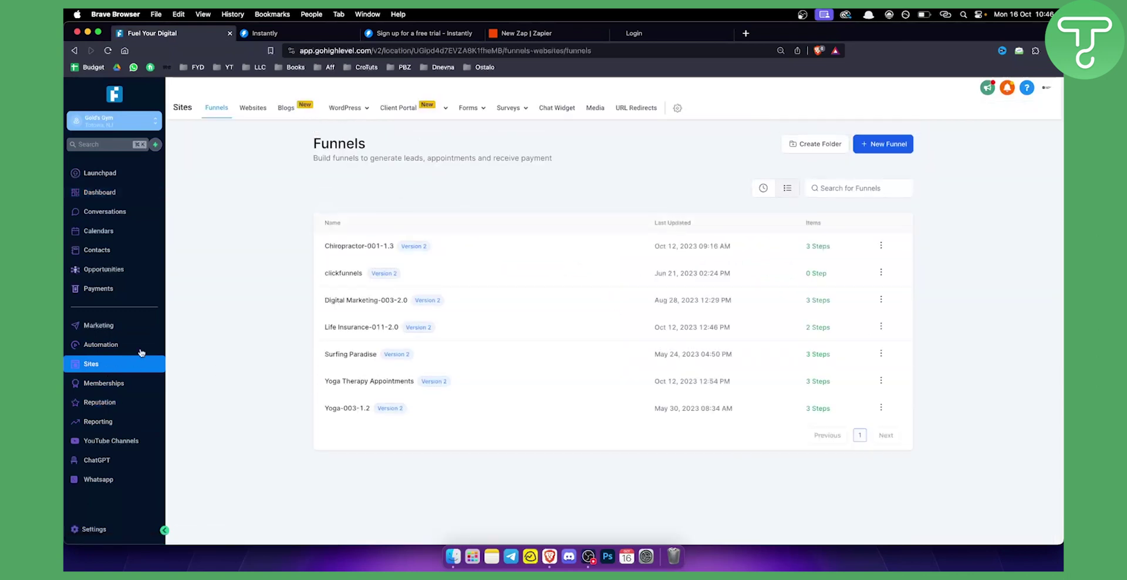
pyautogui.click(103, 345)
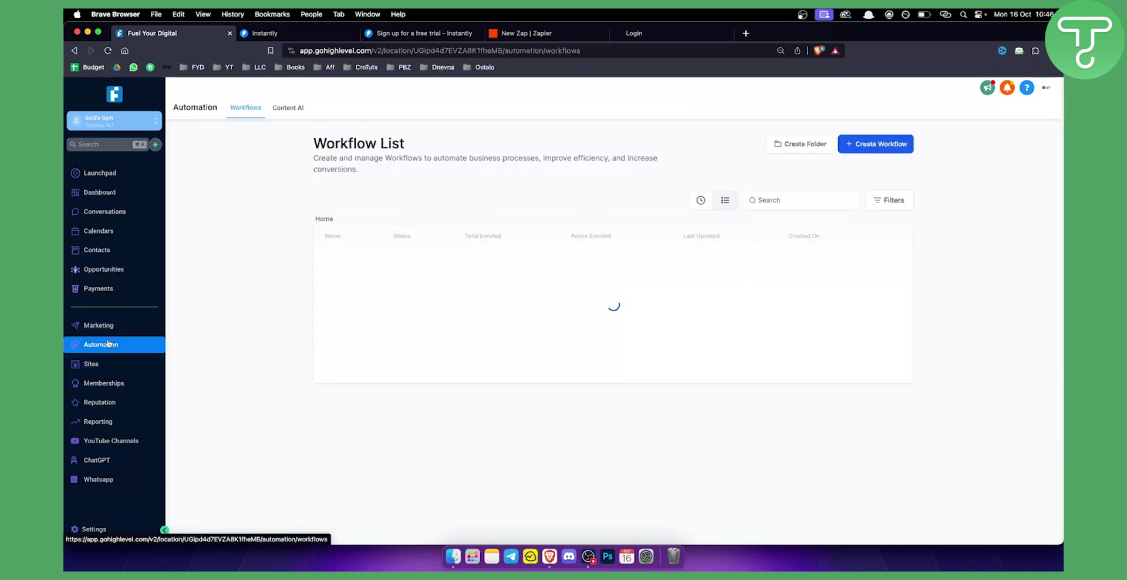
pyautogui.click(896, 154)
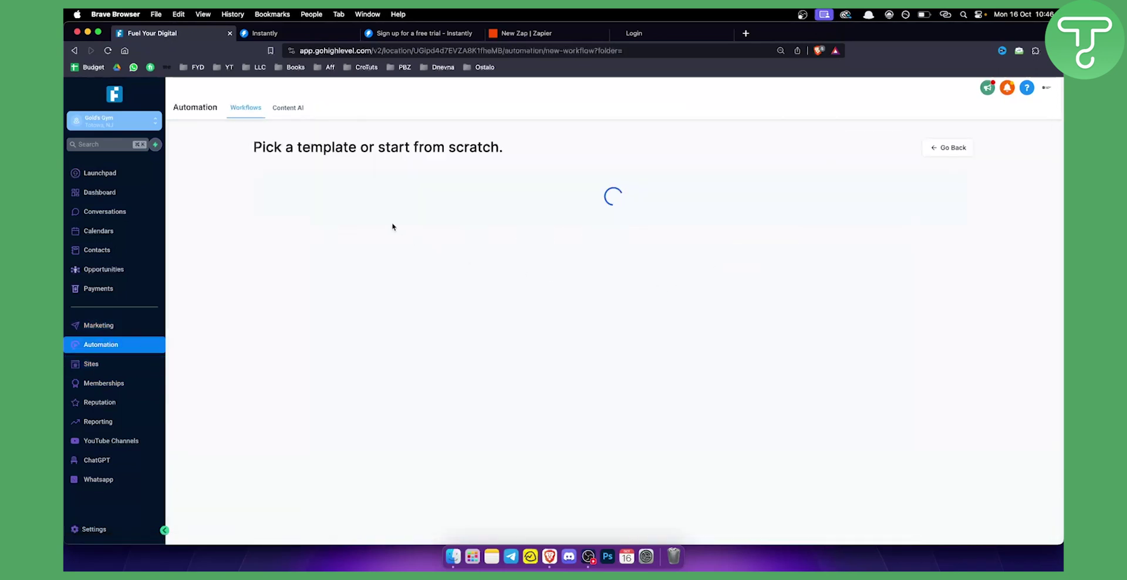
pyautogui.click(448, 282)
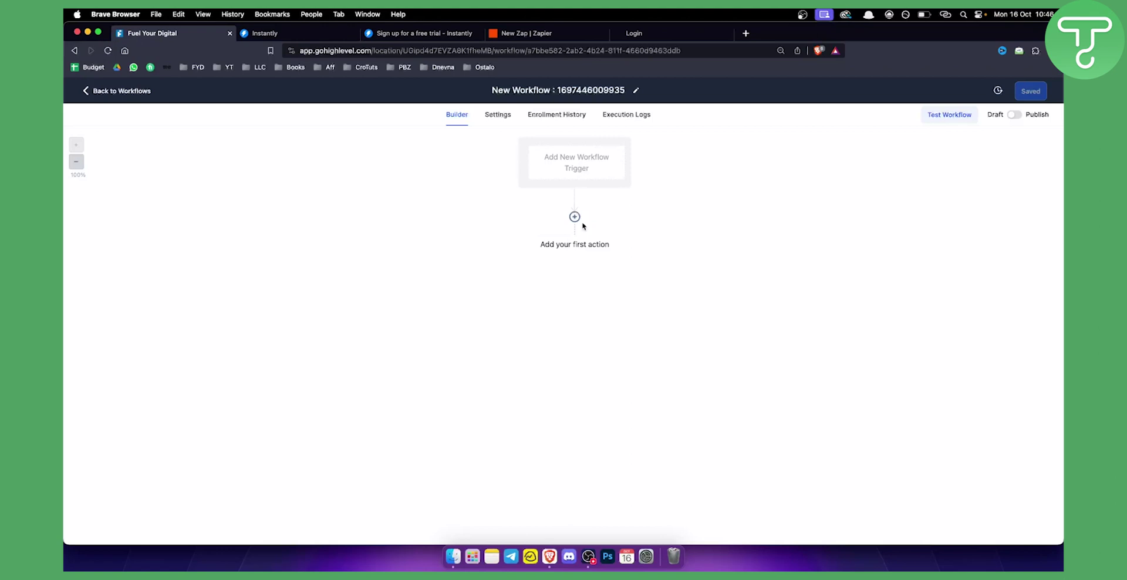
# Step: Add and save a Contact Created trigger, leaving the workflow without any action
pyautogui.click(577, 166)
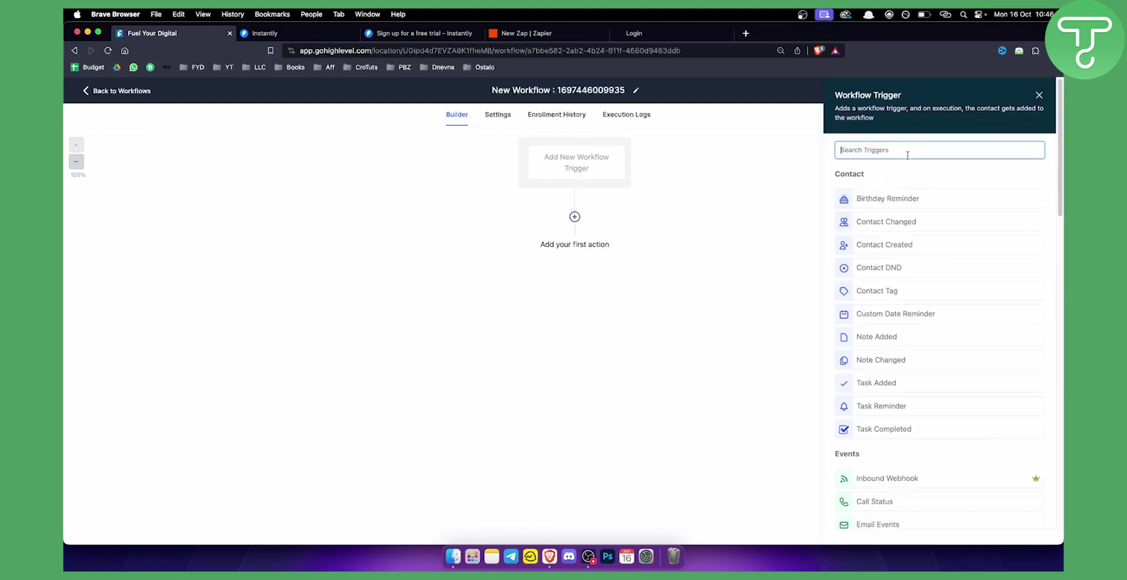
pyautogui.write('contac')
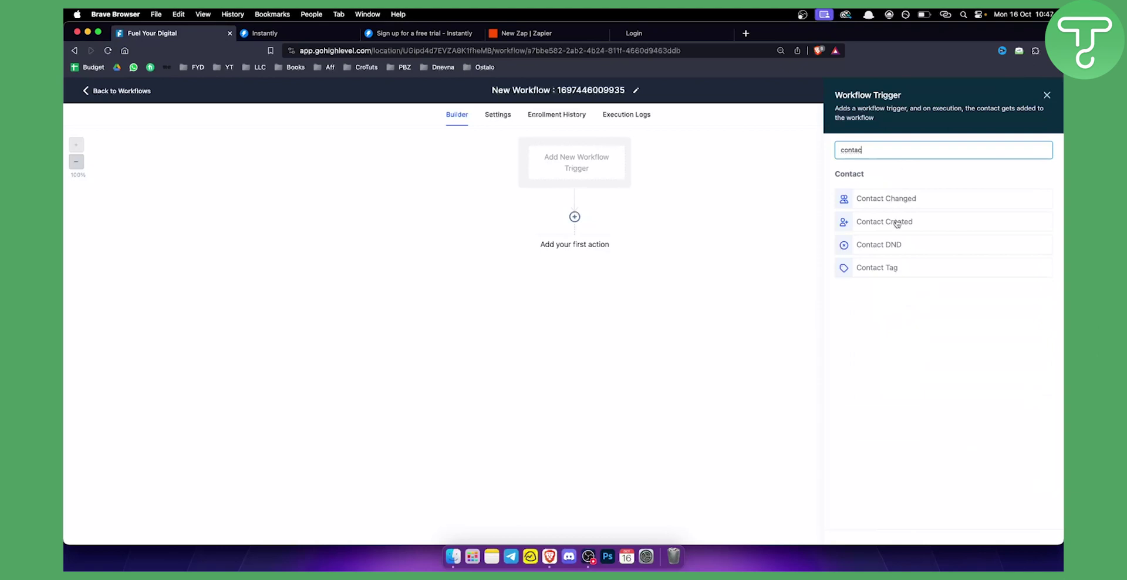
pyautogui.click(897, 223)
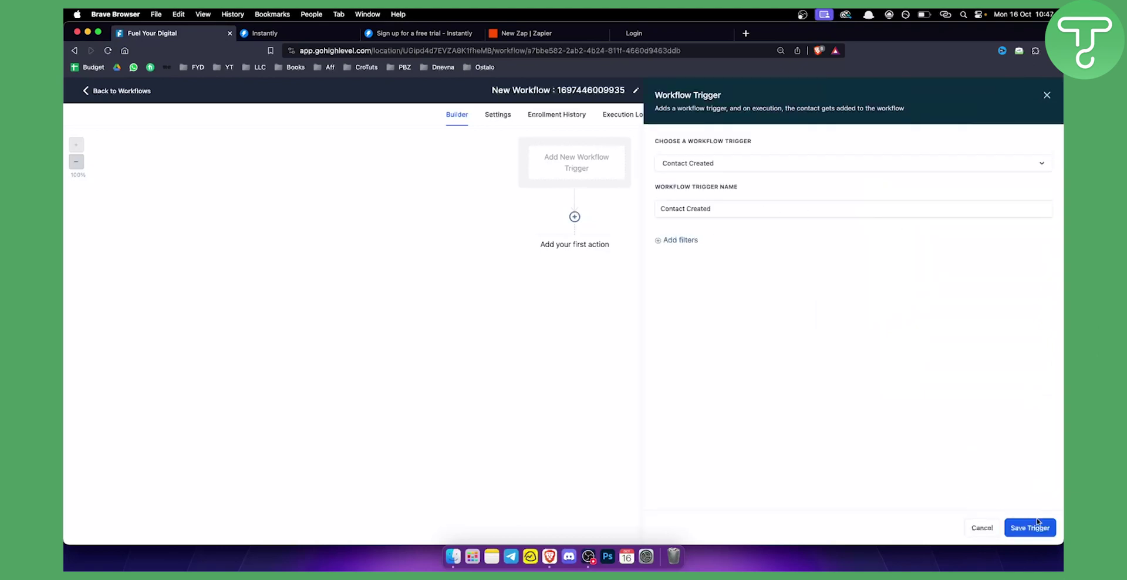
pyautogui.click(1030, 527)
pyautogui.click(574, 232)
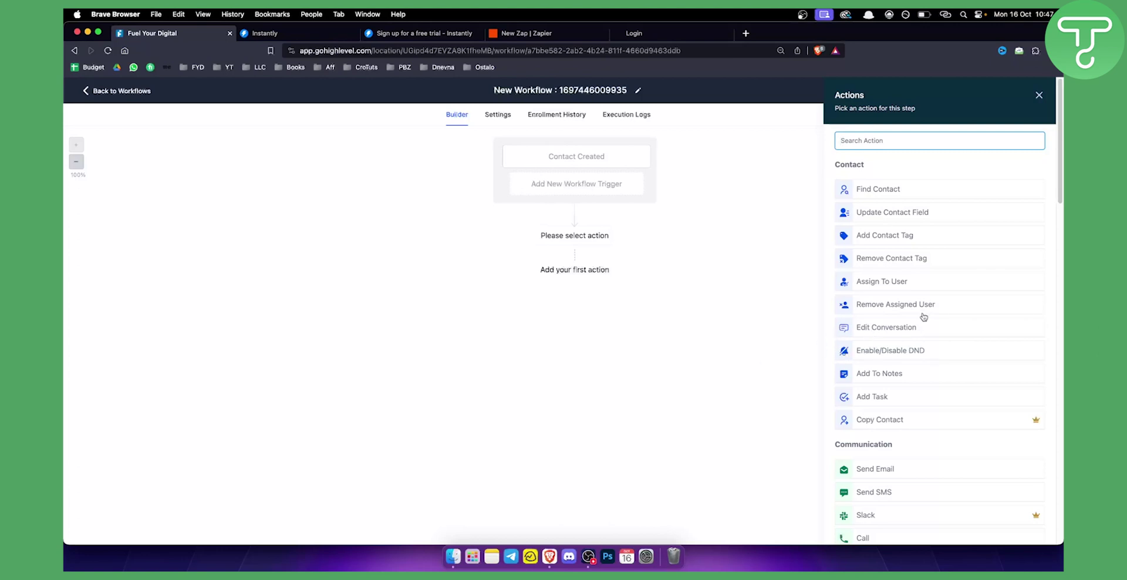
pyautogui.click(1039, 95)
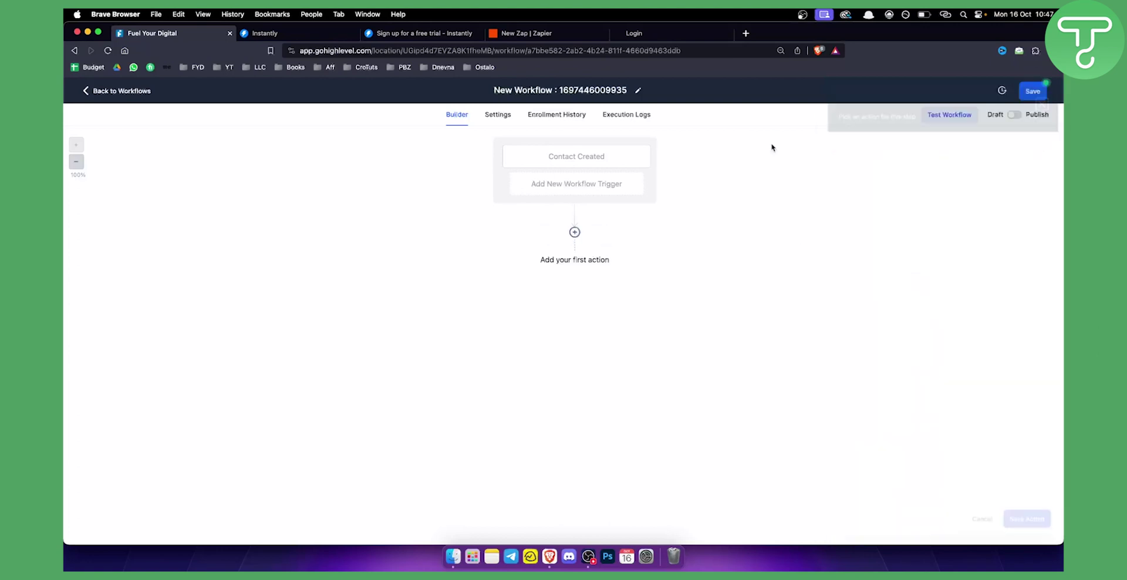
# Step: Review the Instantly trigger's sign-in option and Instantly's integration settings, then reopen the LeadConnector step
pyautogui.click(531, 37)
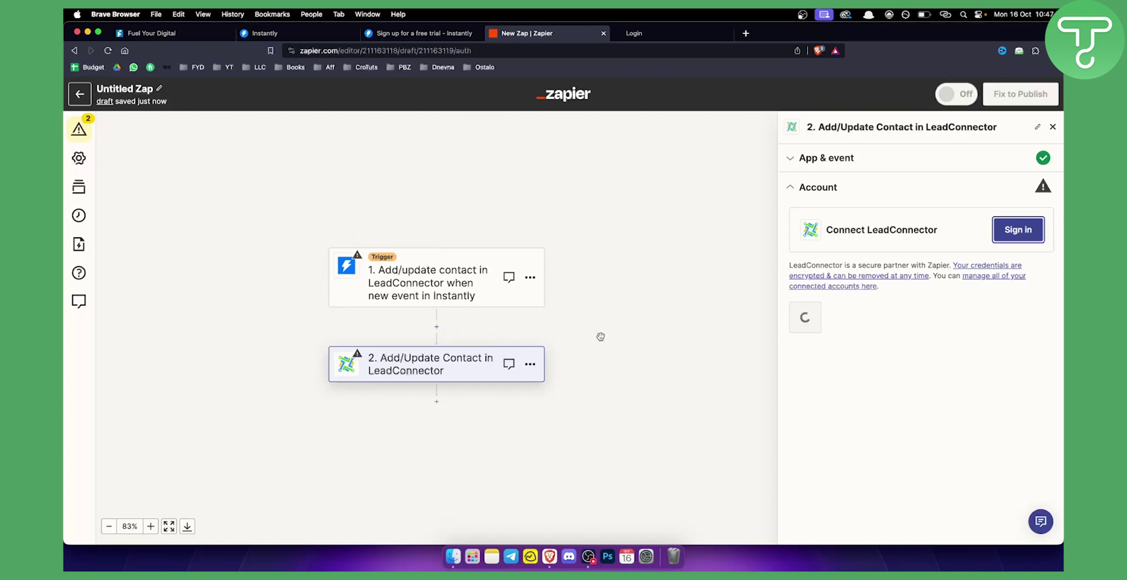
pyautogui.click(429, 271)
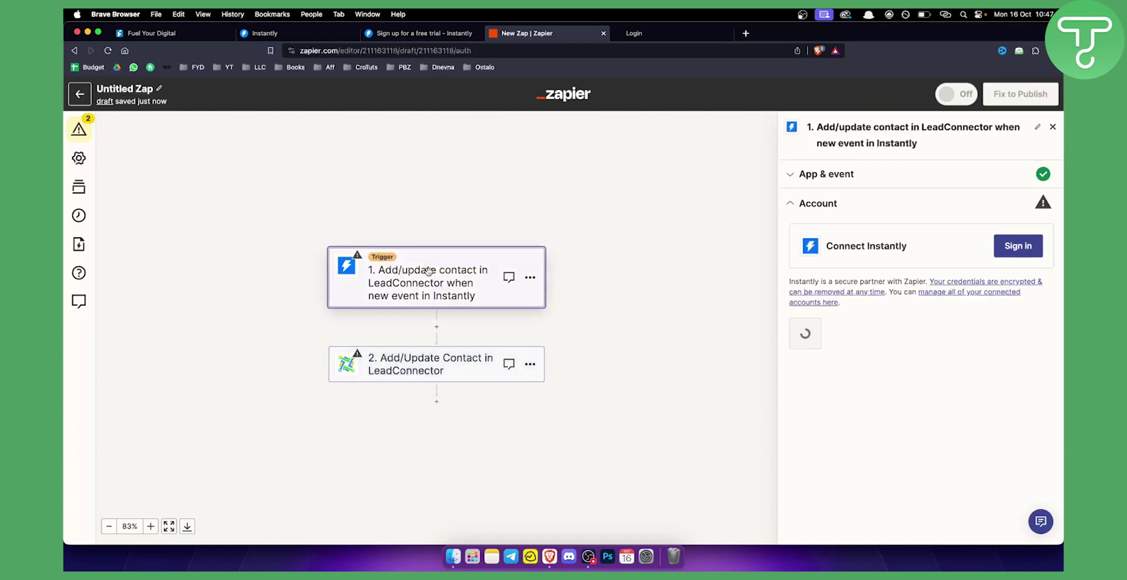
pyautogui.click(1016, 245)
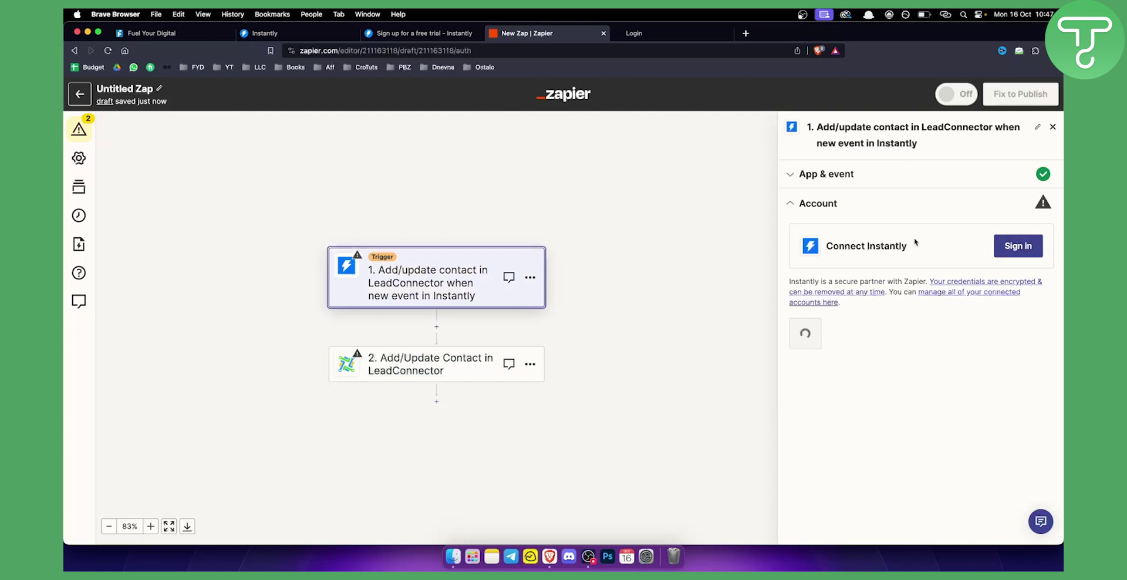
pyautogui.click(267, 33)
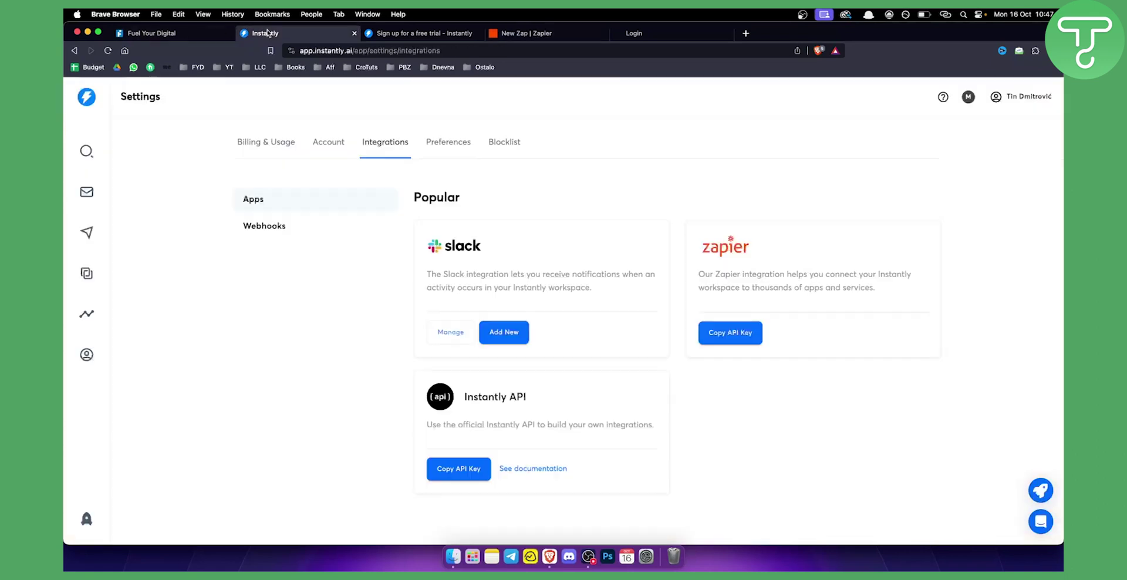
pyautogui.click(558, 32)
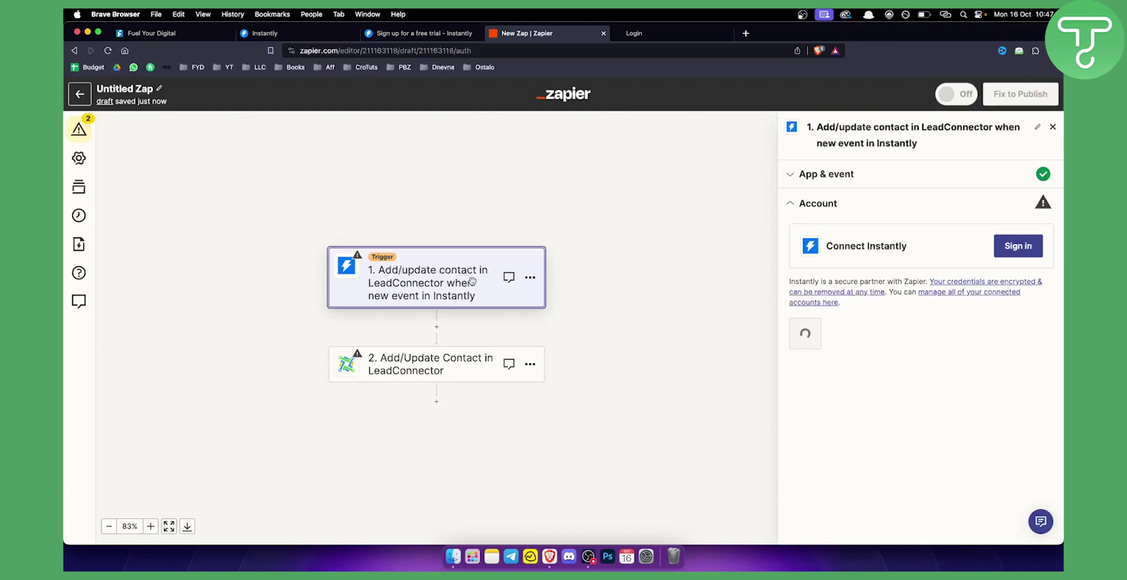
pyautogui.click(421, 365)
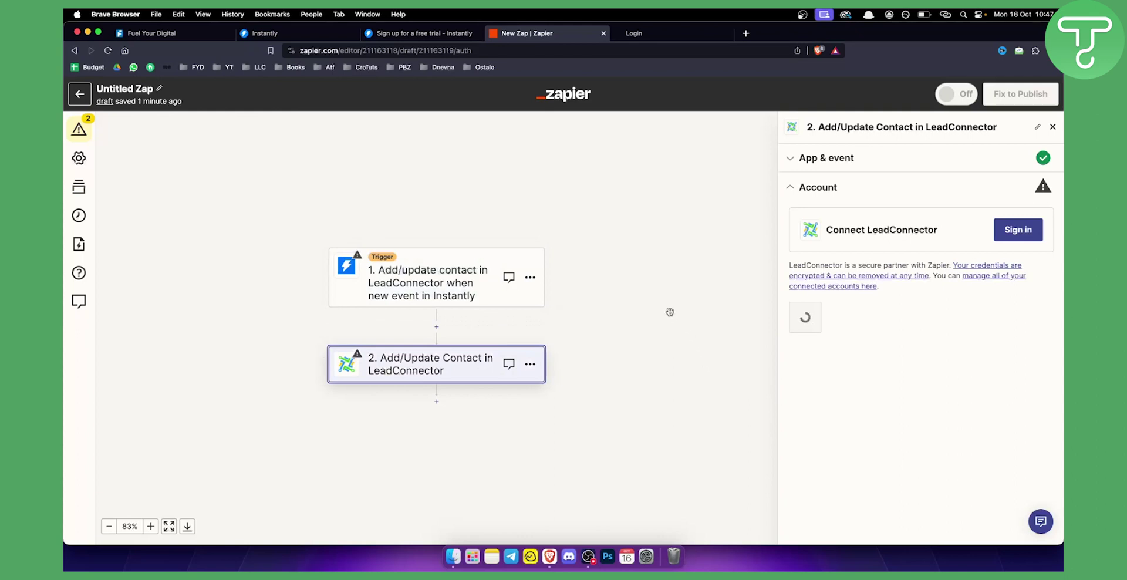
pyautogui.click(161, 33)
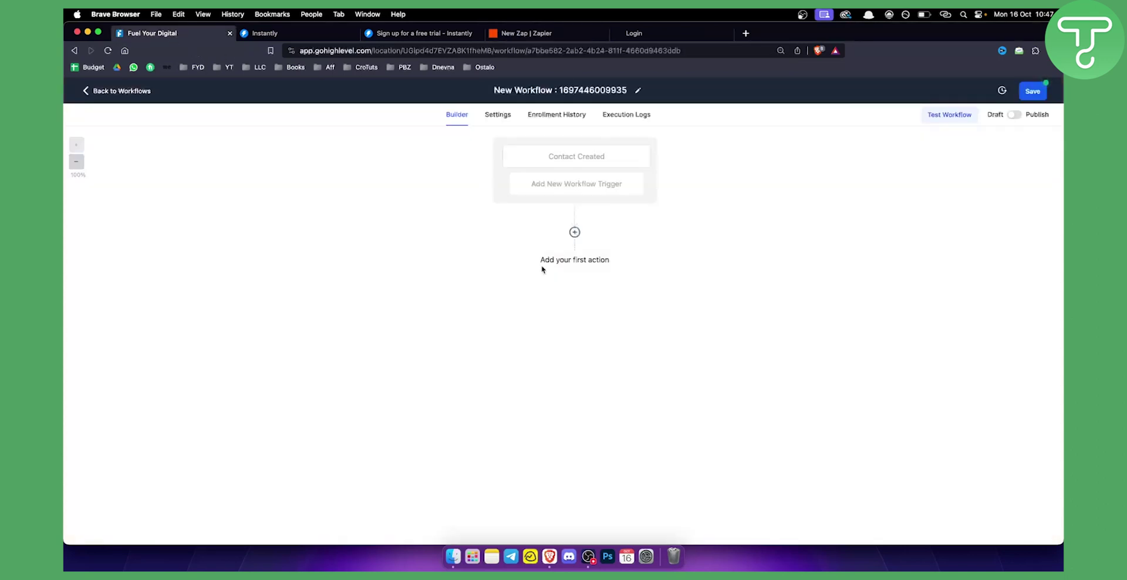